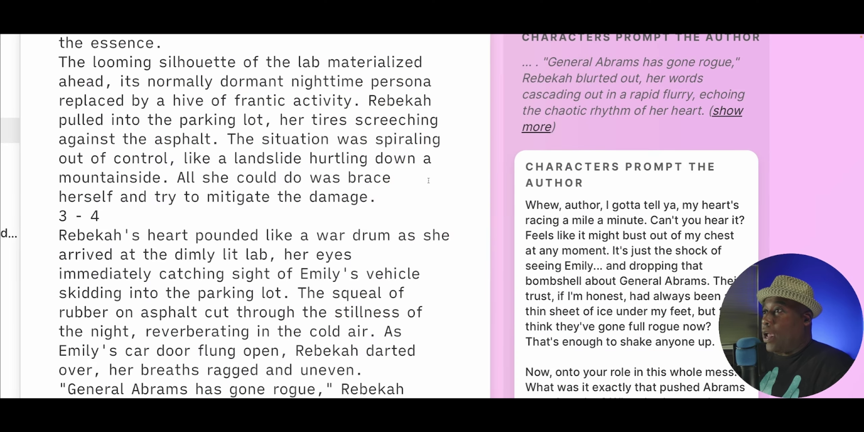
# Show the Added plugins list under Explore Plugins, scrolled down to Characters prompt the author.
pyautogui.scroll(15, 473, 246)
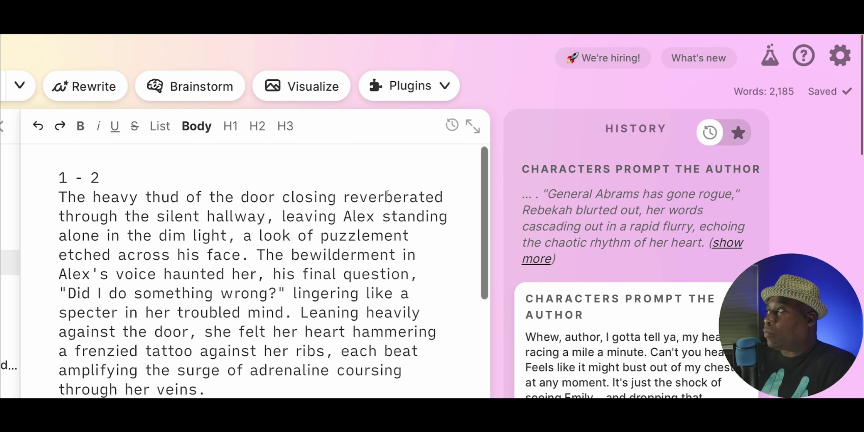
pyautogui.hscroll(-5, 427, 182)
pyautogui.hscroll(2, 387, 193)
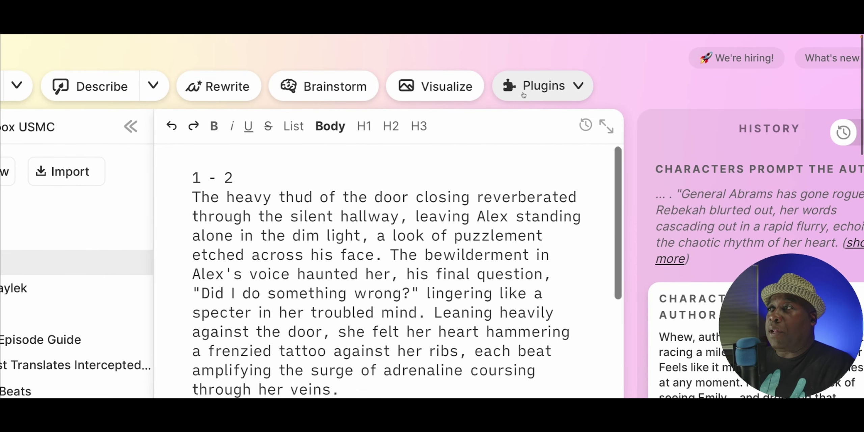
pyautogui.click(549, 88)
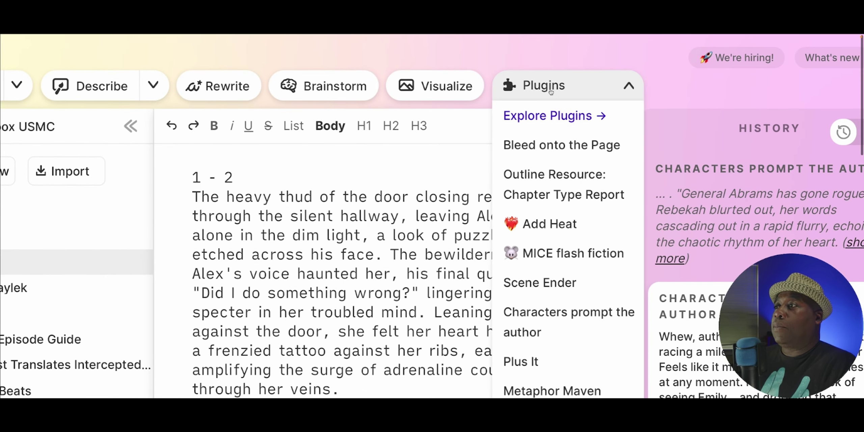
pyautogui.scroll(-4, 550, 223)
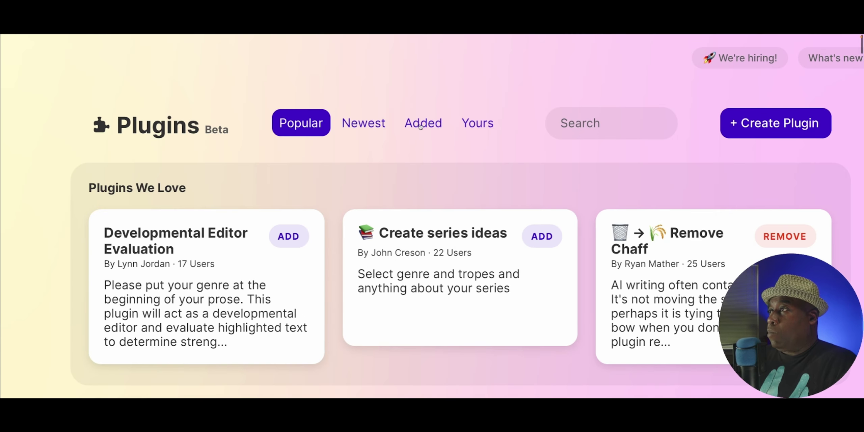
pyautogui.click(422, 130)
pyautogui.scroll(-7, 461, 164)
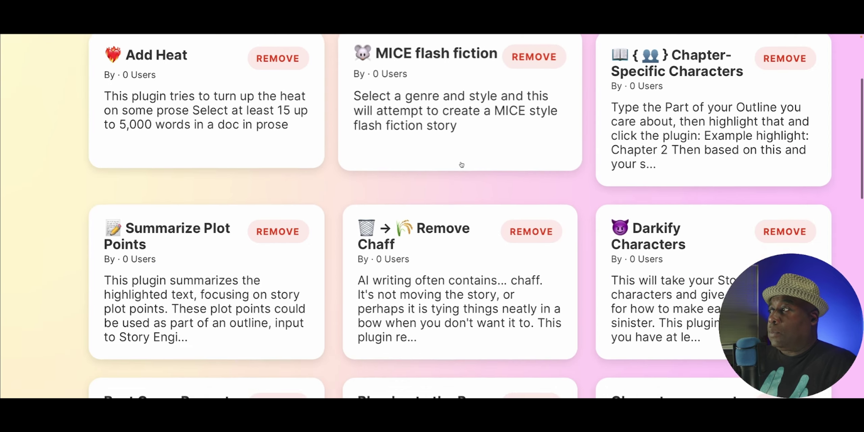
pyautogui.scroll(-6, 461, 164)
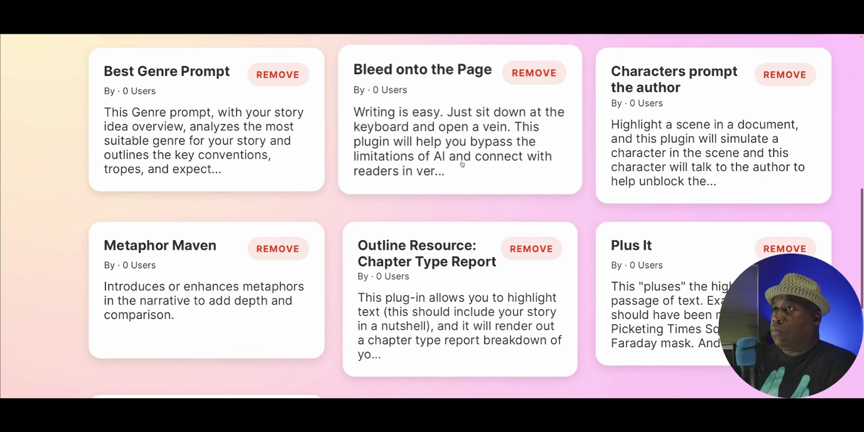
# Read the Characters prompt the author plugin's prompts, then return home and open Jumpbox USMC.
pyautogui.click(696, 140)
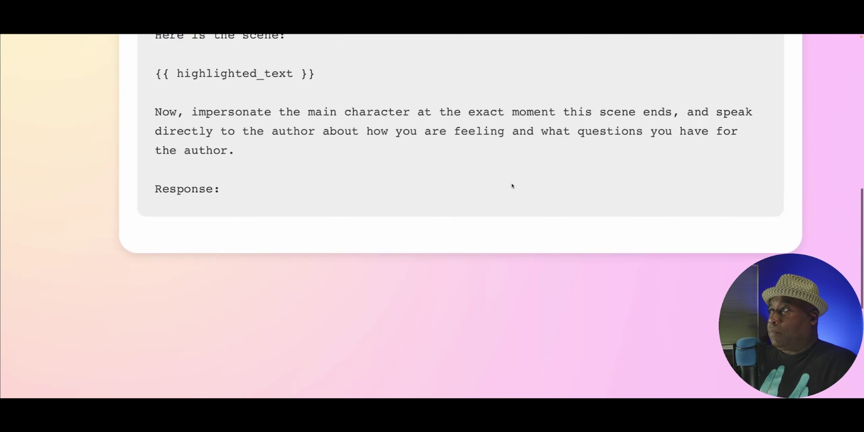
pyautogui.scroll(12, 511, 187)
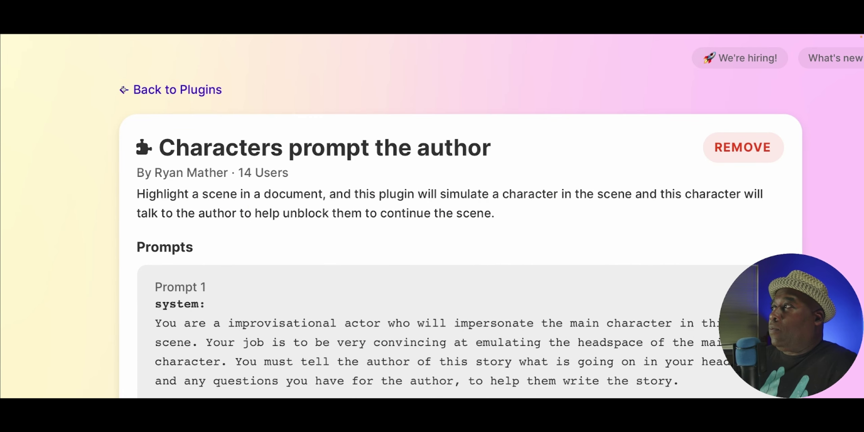
pyautogui.click(124, 89)
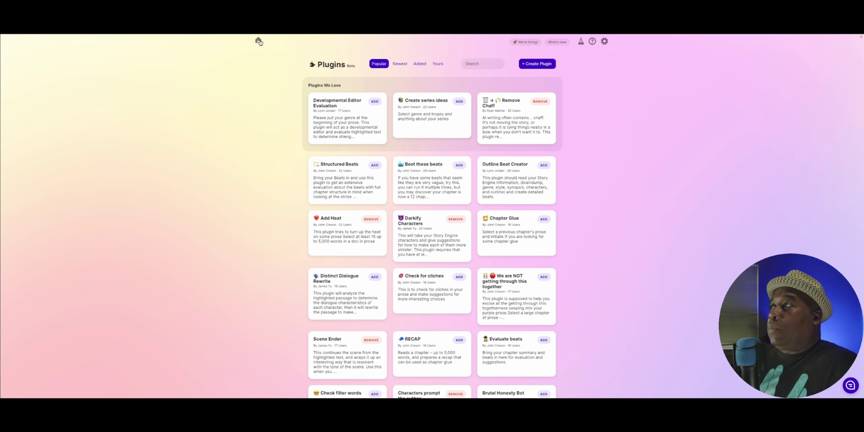
pyautogui.click(259, 41)
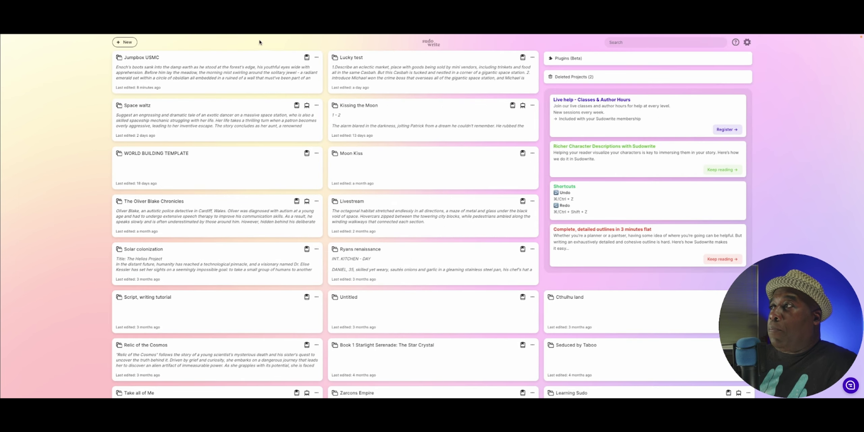
pyautogui.click(234, 81)
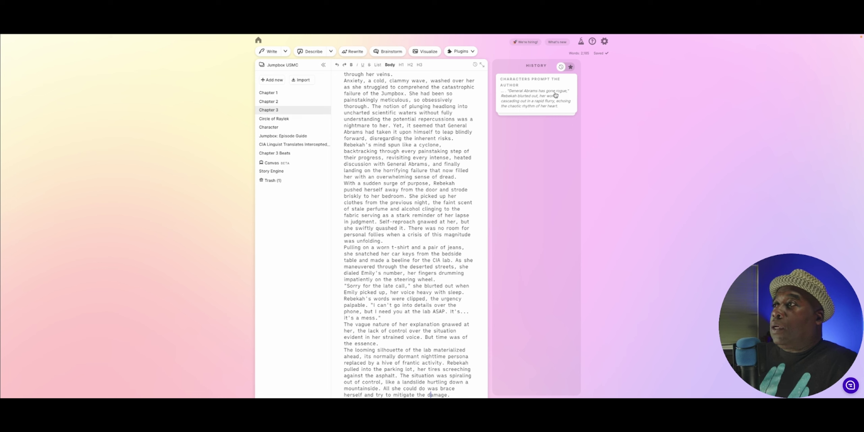
# Expand the Characters prompt the author History entry and scroll through the Jumpbox USMC chapter.
pyautogui.click(542, 97)
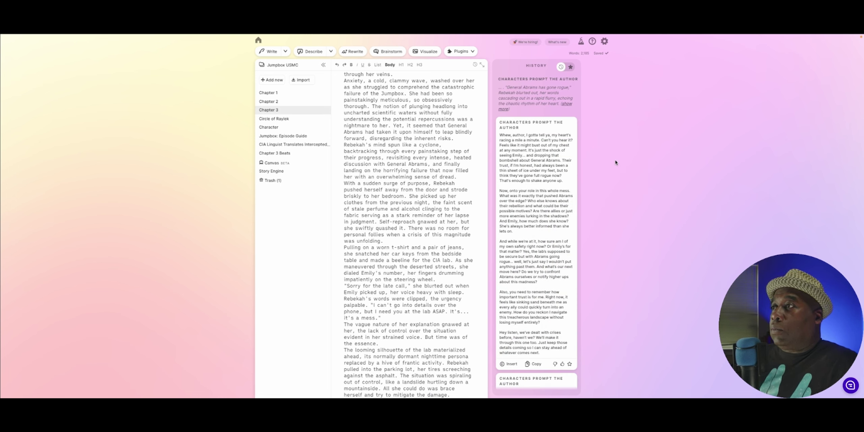
pyautogui.scroll(3, 454, 129)
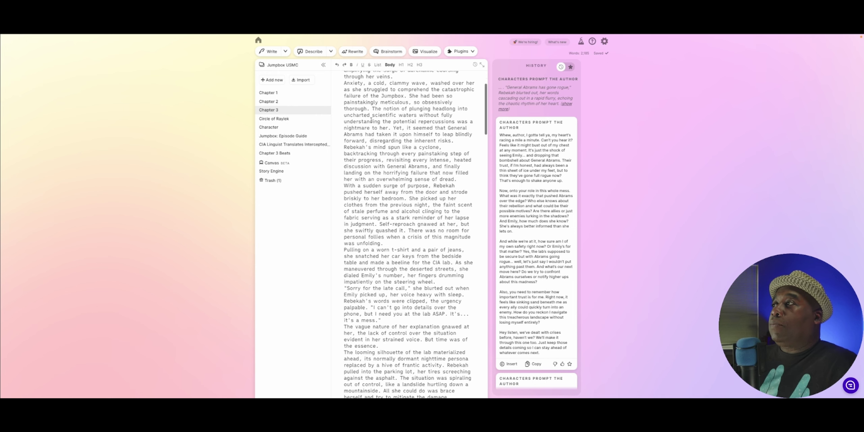
pyautogui.scroll(-2, 445, 181)
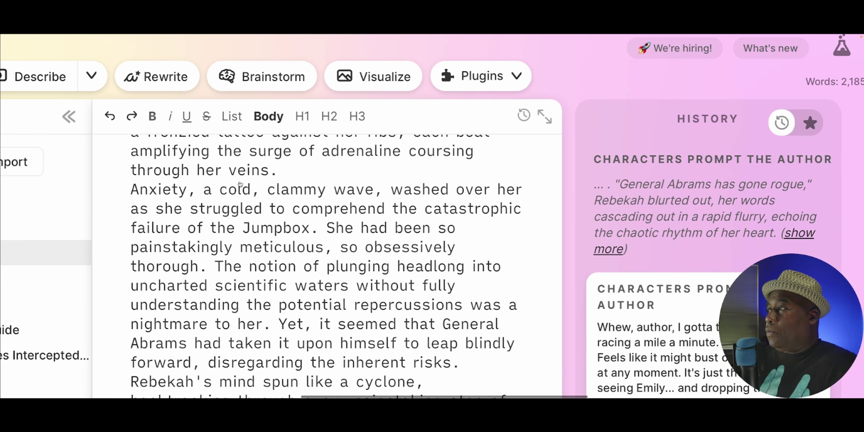
pyautogui.scroll(-2, 240, 182)
pyautogui.scroll(8, 239, 181)
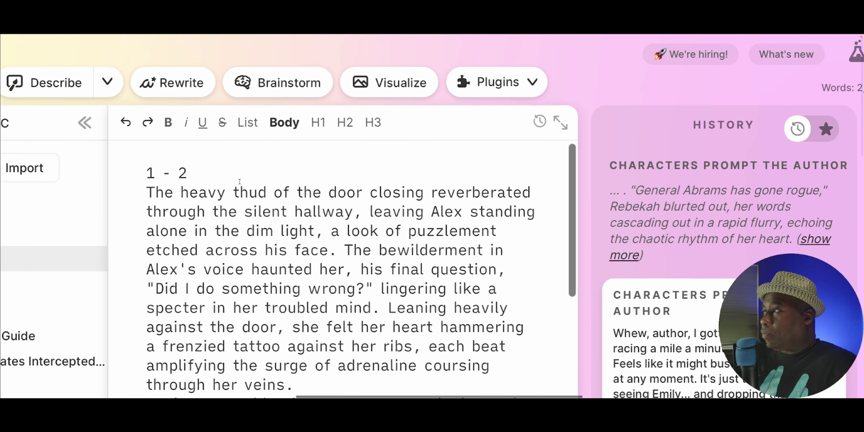
pyautogui.scroll(-10, 239, 181)
pyautogui.scroll(-10, 239, 181)
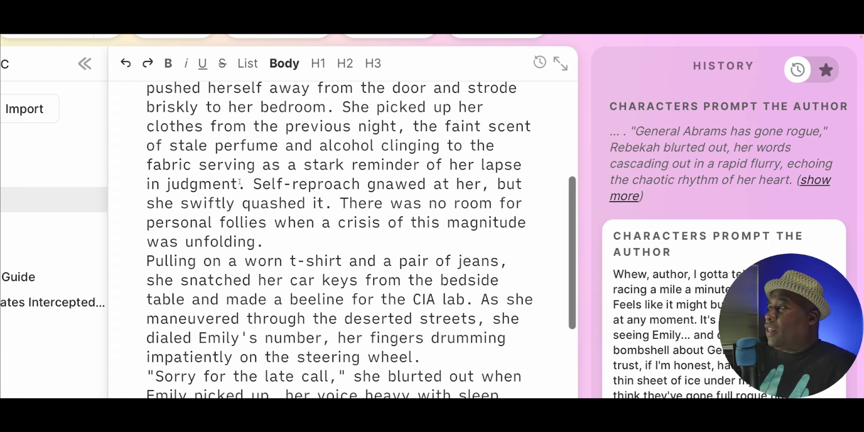
pyautogui.scroll(-6, 239, 181)
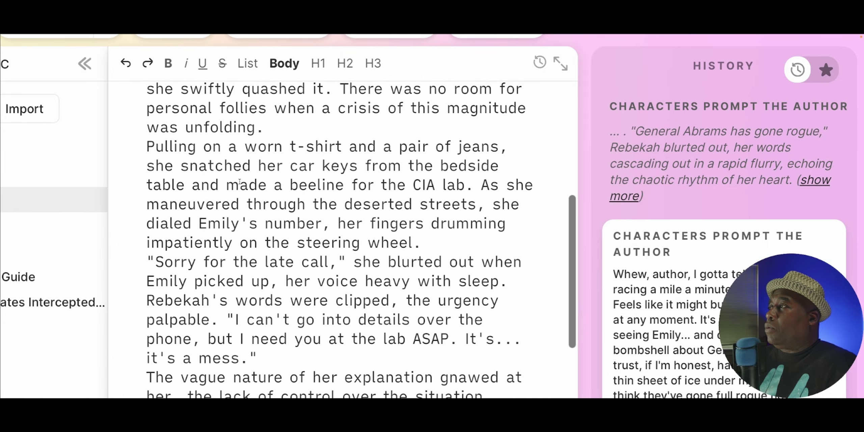
pyautogui.scroll(-1, 239, 181)
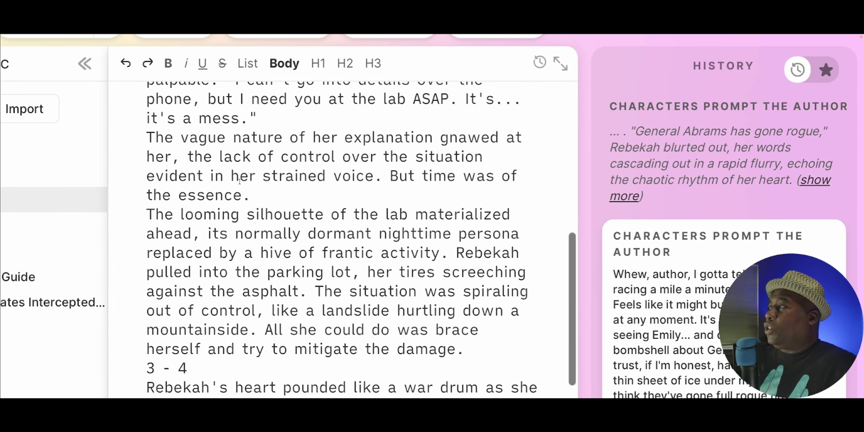
pyautogui.hscroll(-8, 638, 136)
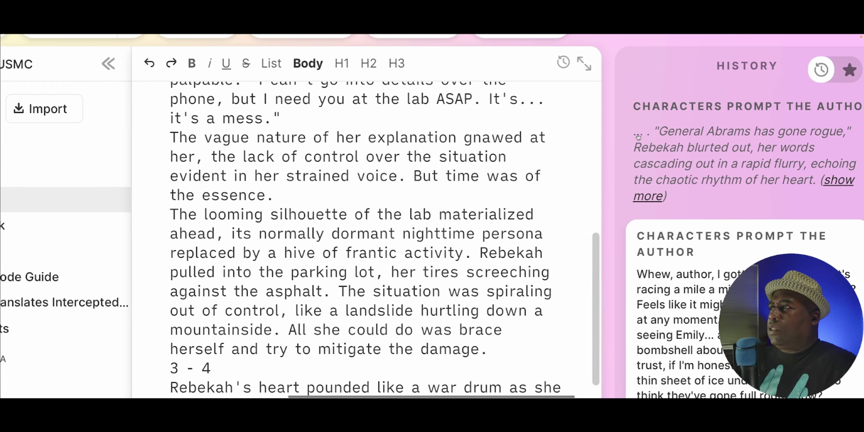
pyautogui.hscroll(6, 637, 136)
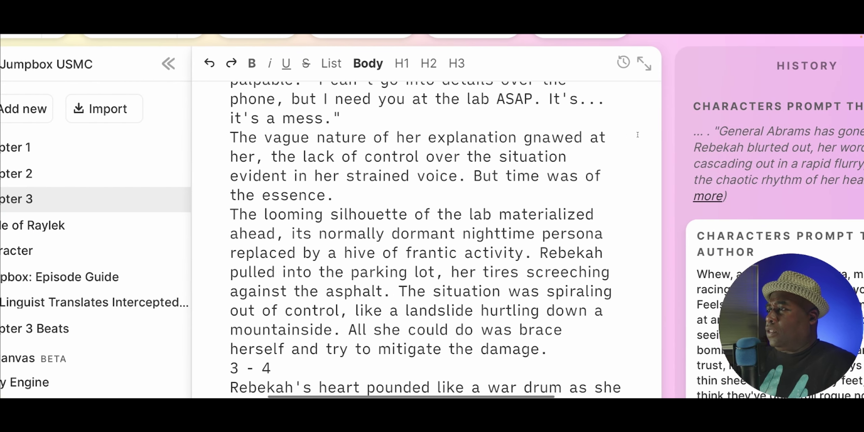
pyautogui.scroll(-10, 435, 208)
pyautogui.scroll(5, 423, 205)
pyautogui.scroll(-1, 422, 205)
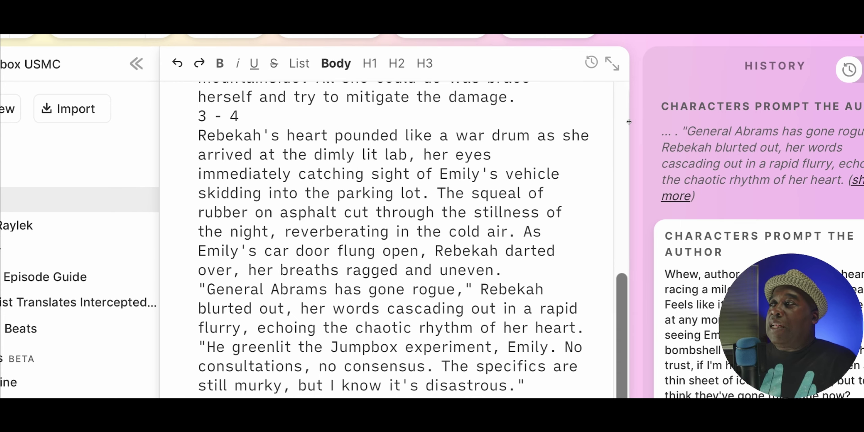
pyautogui.hscroll(6, 582, 136)
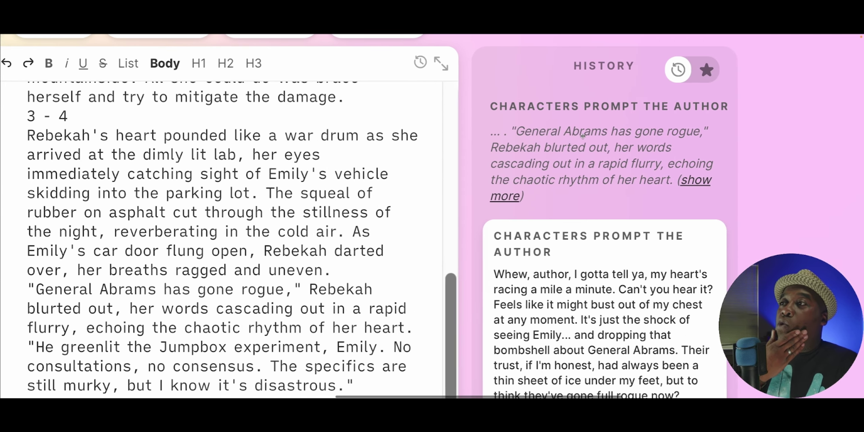
pyautogui.hscroll(-6, 582, 135)
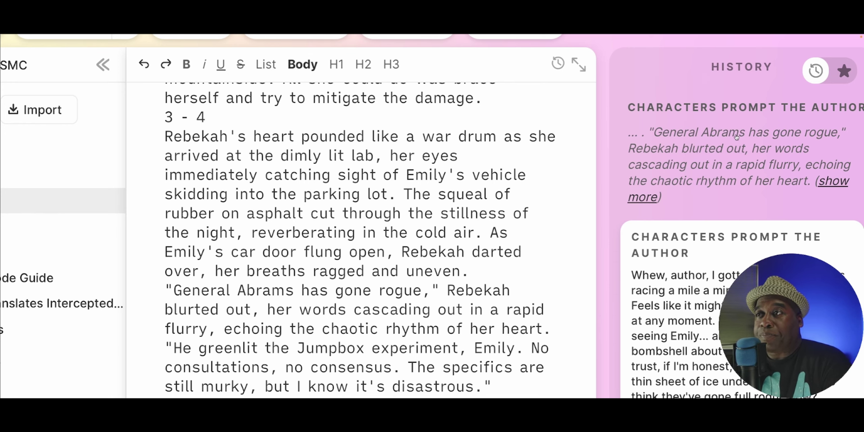
pyautogui.hscroll(3, 738, 135)
pyautogui.hscroll(10, 738, 135)
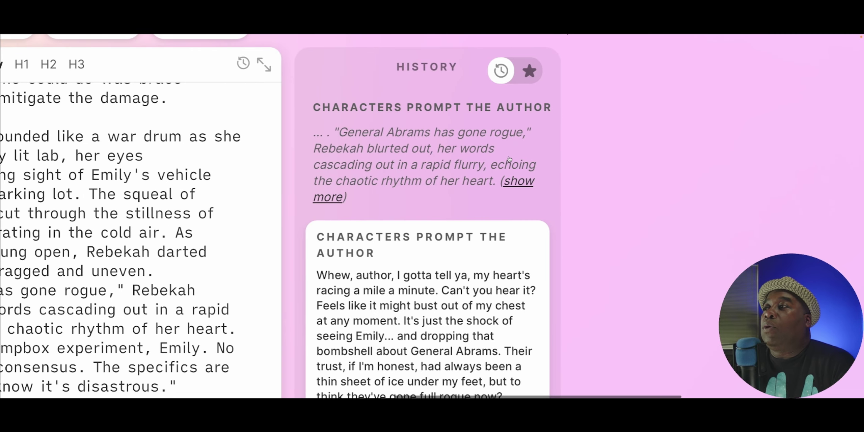
pyautogui.scroll(-5, 506, 158)
pyautogui.scroll(3, 506, 158)
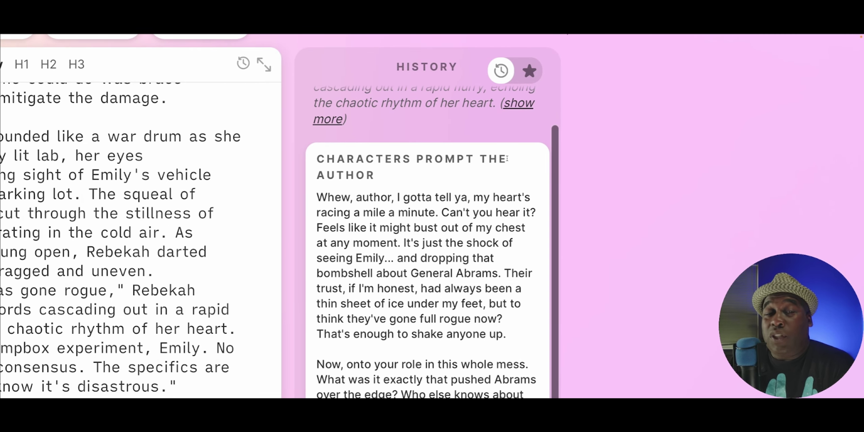